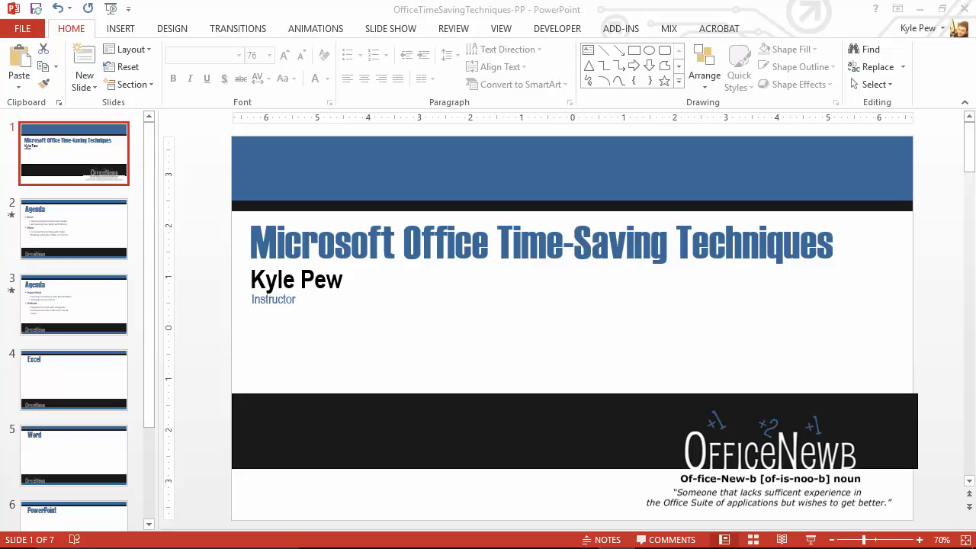
- Start a new custom slide show and name it "IT Crowd"
left_click(391, 28)
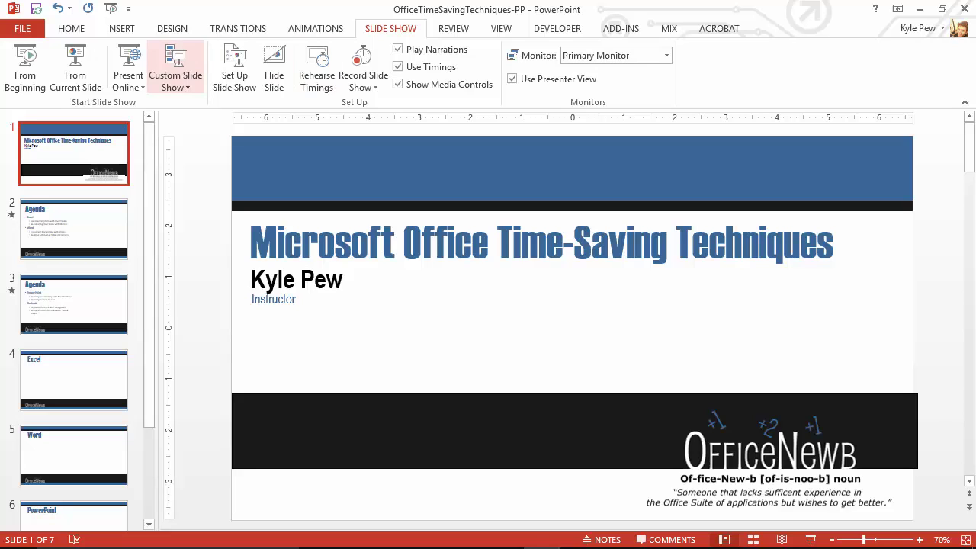
left_click(176, 77)
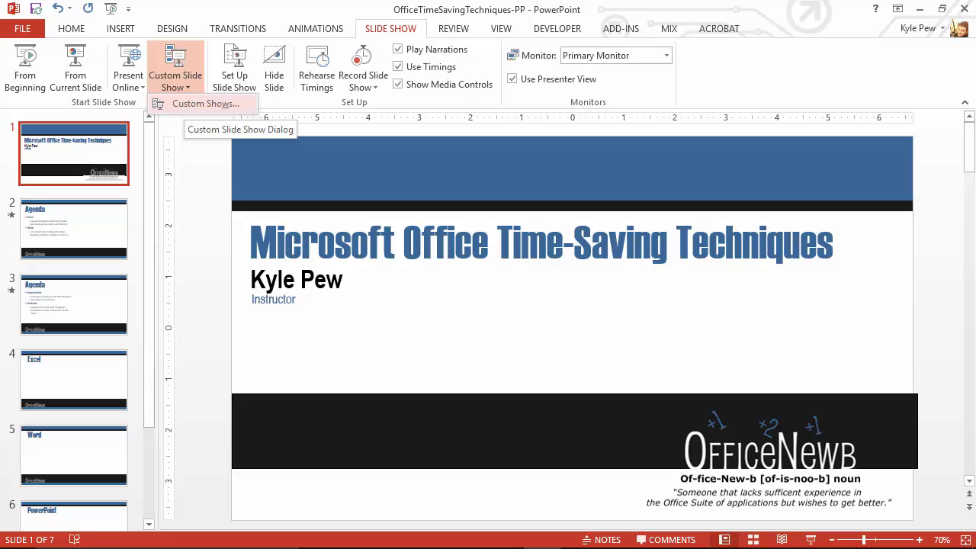
left_click(203, 103)
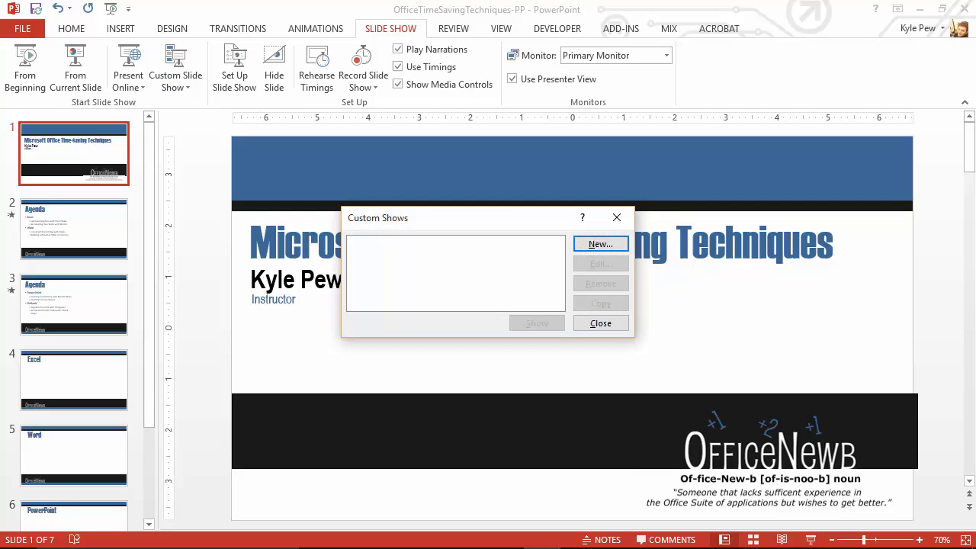
left_click(600, 244)
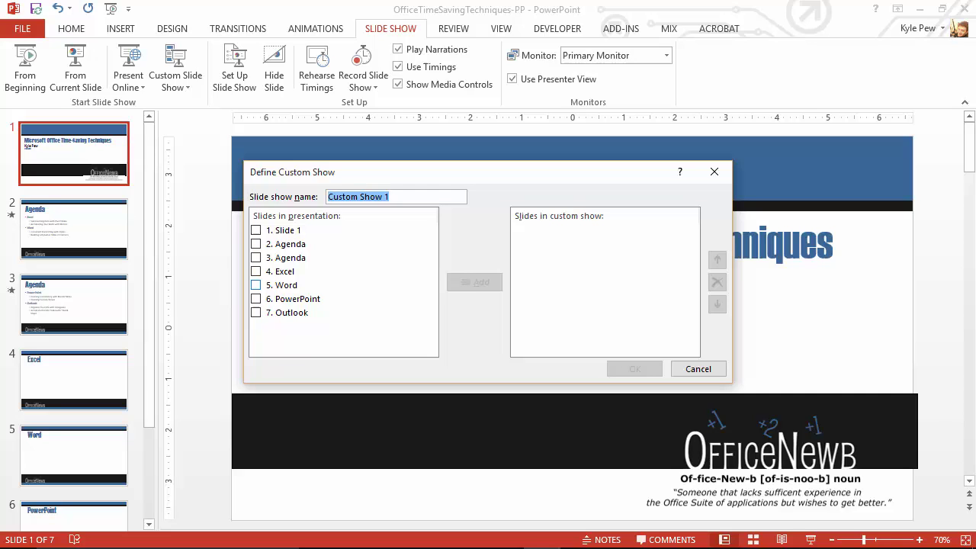
type("IT Crowd")
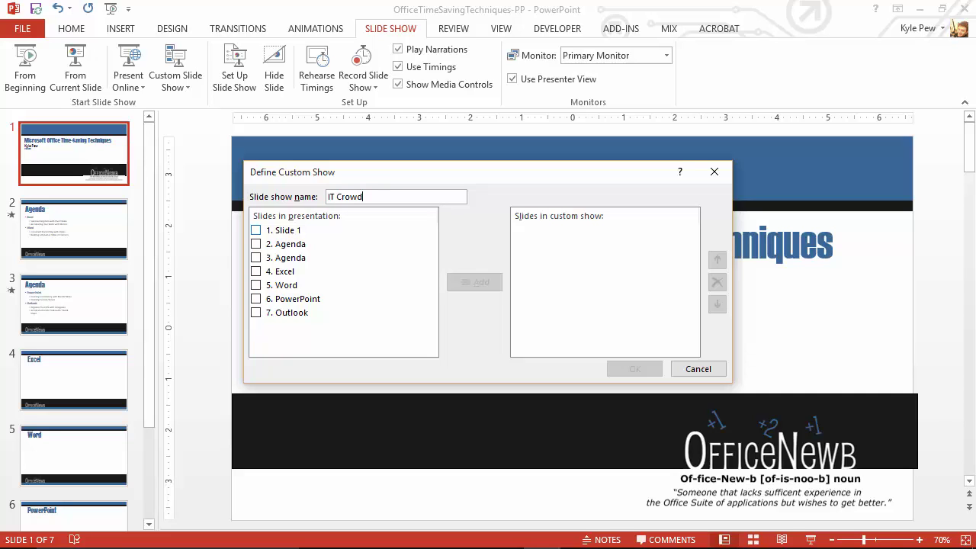
- Add Slide 1, both Agenda slides, Excel and Outlook to the IT Crowd custom show and save it
left_click(256, 230)
left_click(475, 283)
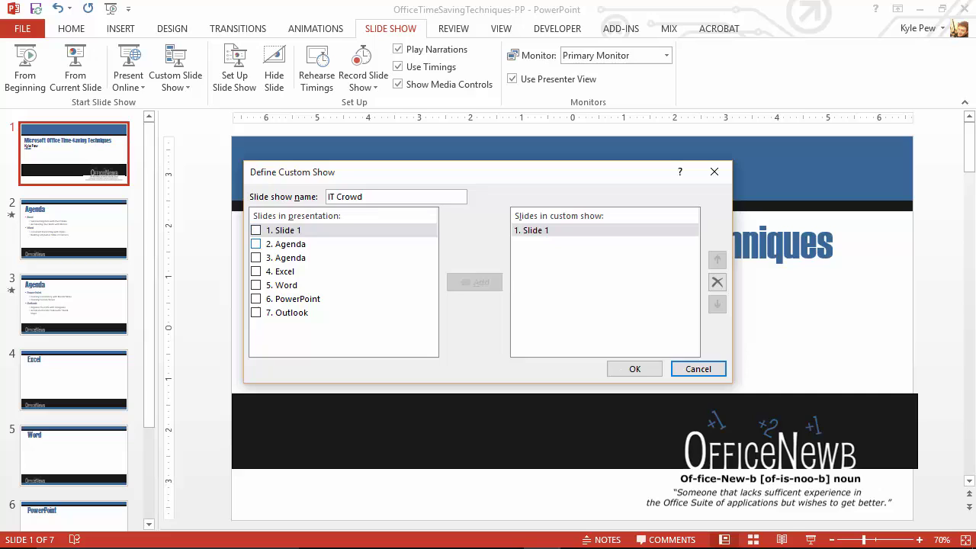
left_click(256, 244)
left_click(256, 258)
left_click(474, 282)
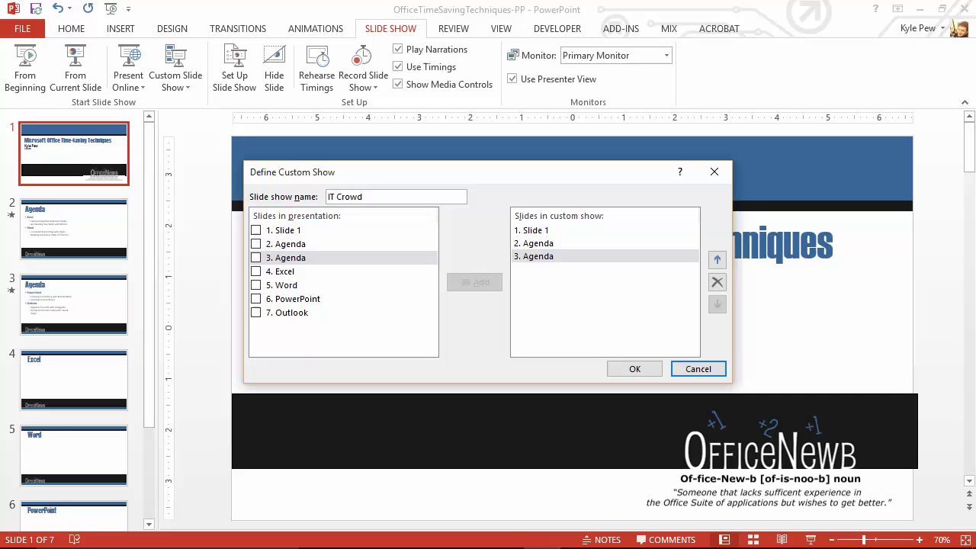
left_click(256, 271)
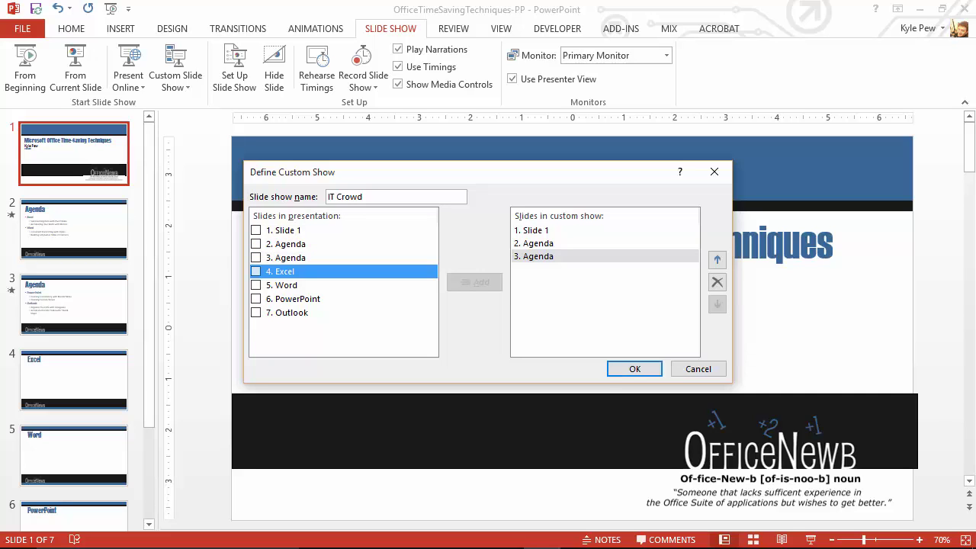
left_click(474, 282)
left_click(256, 313)
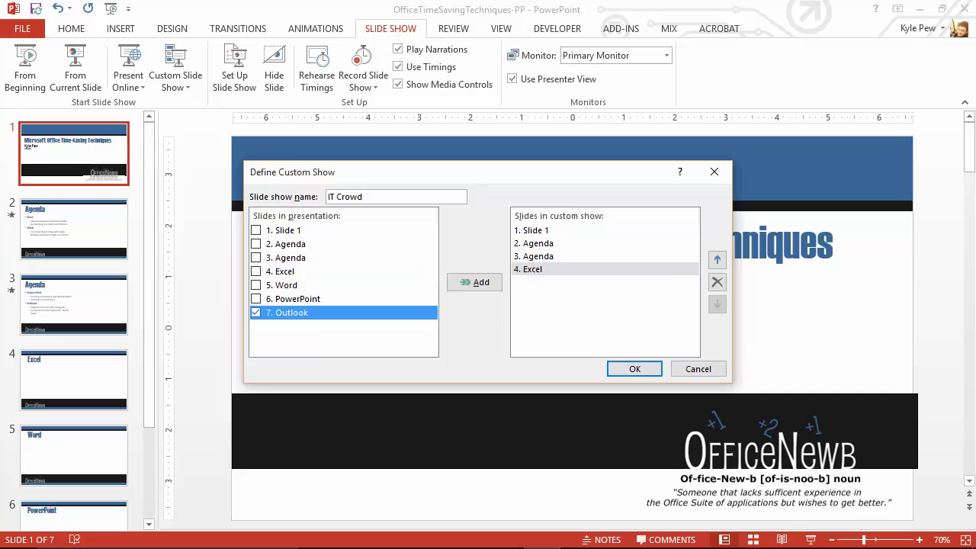
left_click(474, 282)
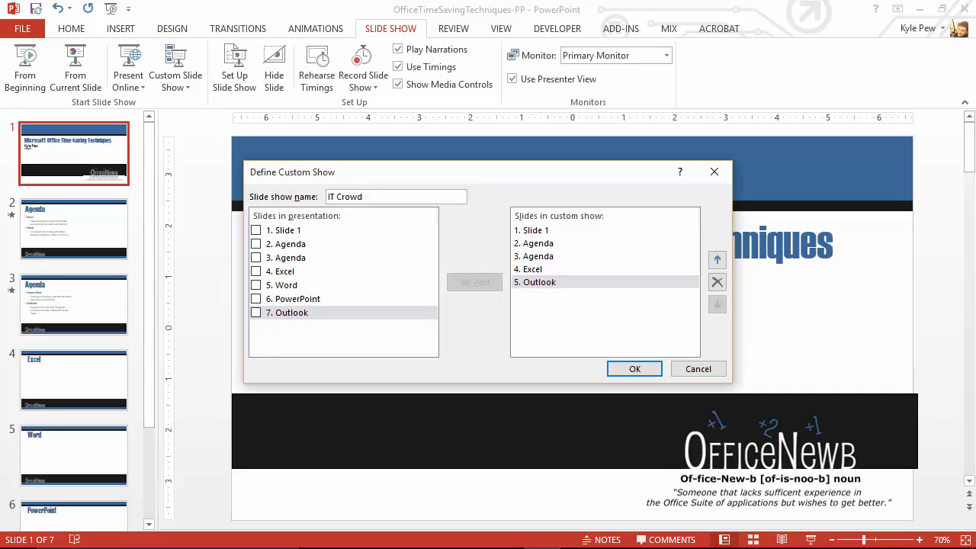
left_click(635, 368)
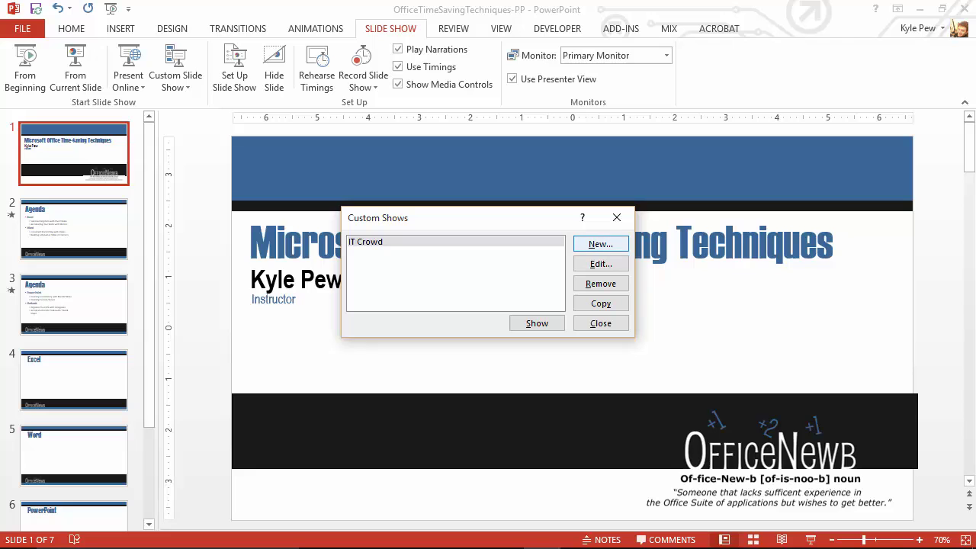
- Start a second custom slide show and name it "HR Team"
key("Return")
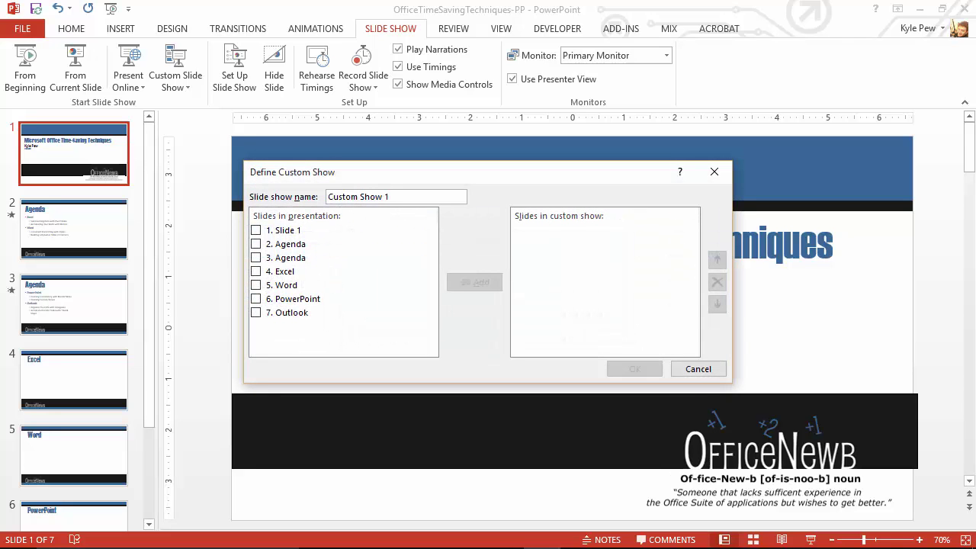
type("HR TEa")
key("BackSpace")
key("BackSpace")
type("eam")
- Add Slide 1, both Agenda slides, PowerPoint and Outlook to the HR Team custom show, save it and finish managing custom shows
left_click(256, 229)
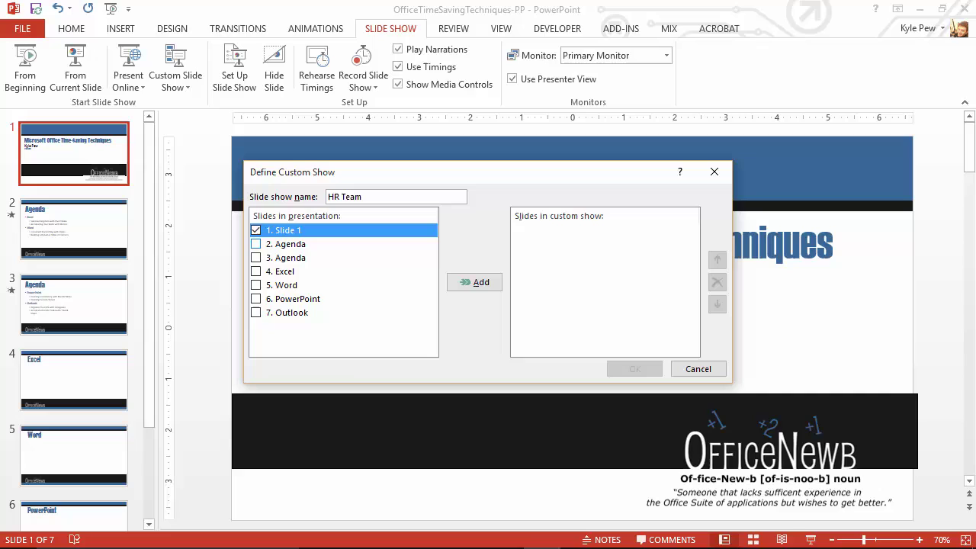
left_click(256, 243)
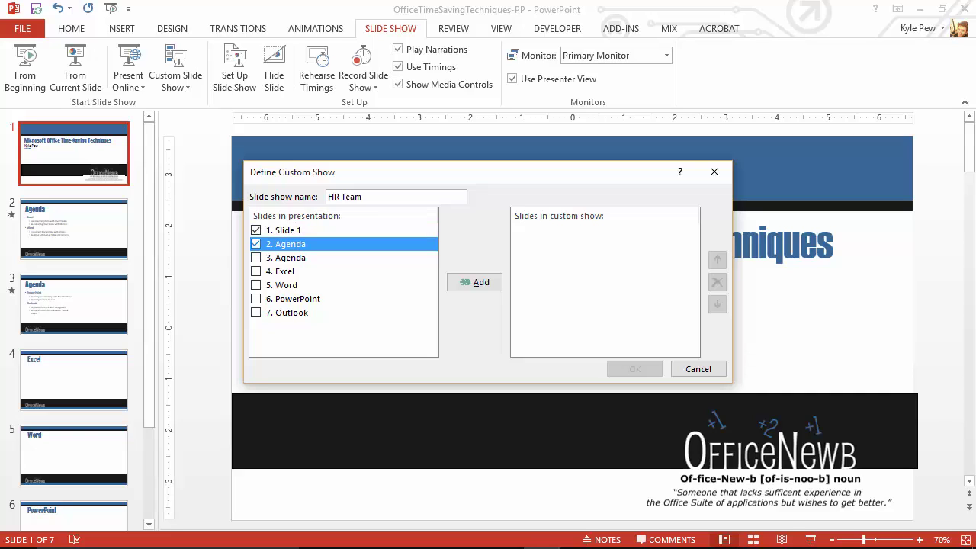
left_click(256, 298)
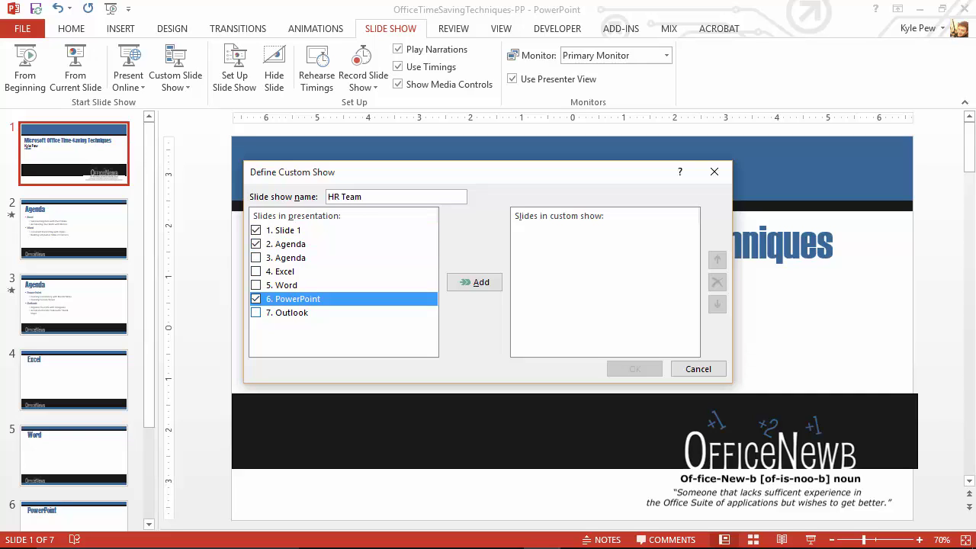
left_click(256, 313)
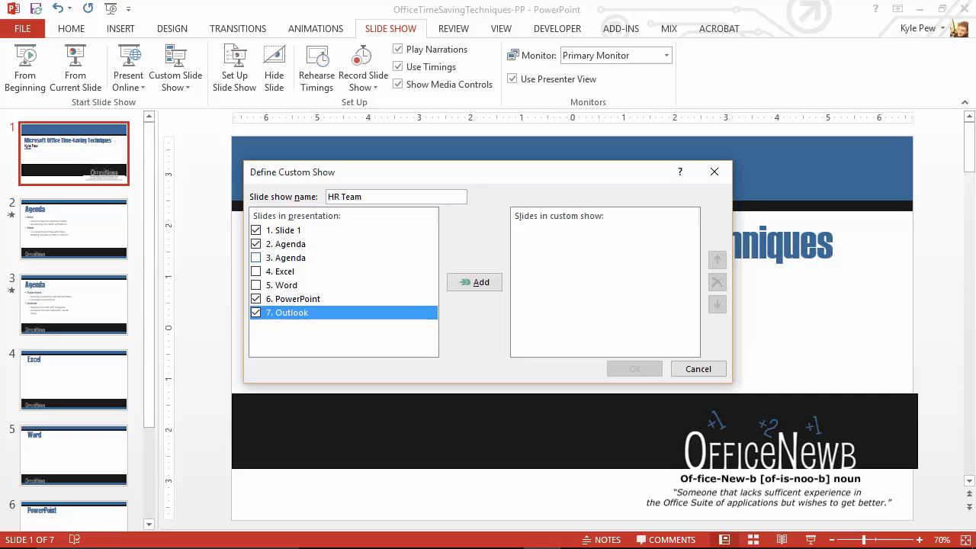
left_click(256, 257)
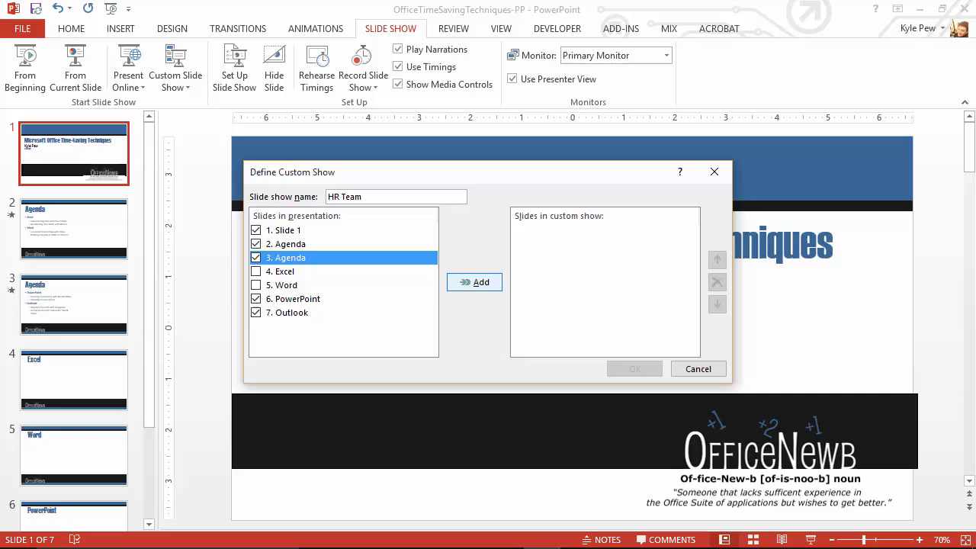
left_click(475, 282)
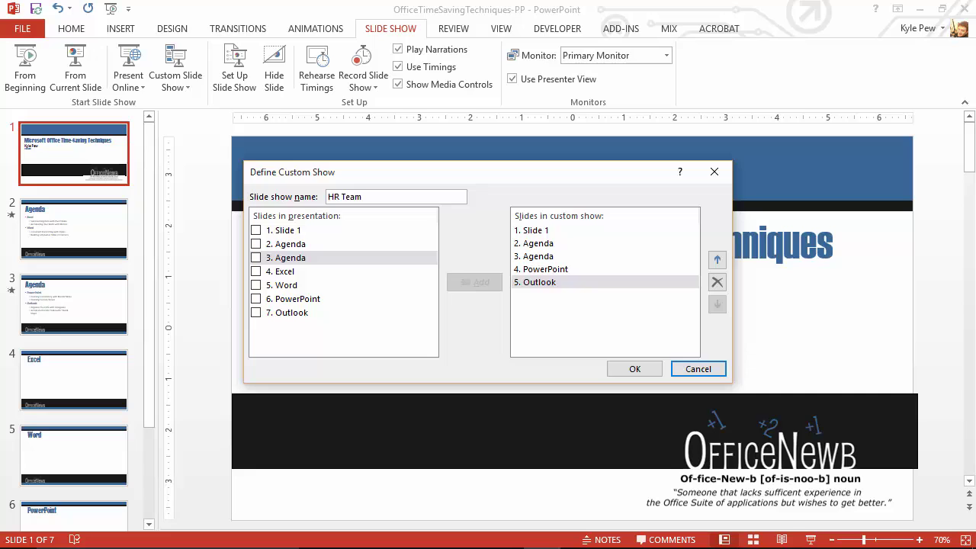
left_click(635, 368)
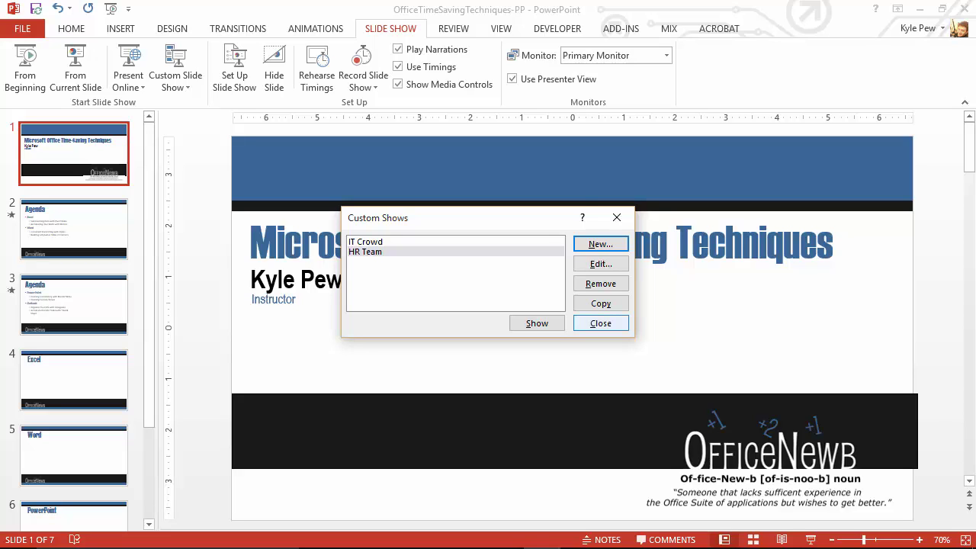
left_click(601, 323)
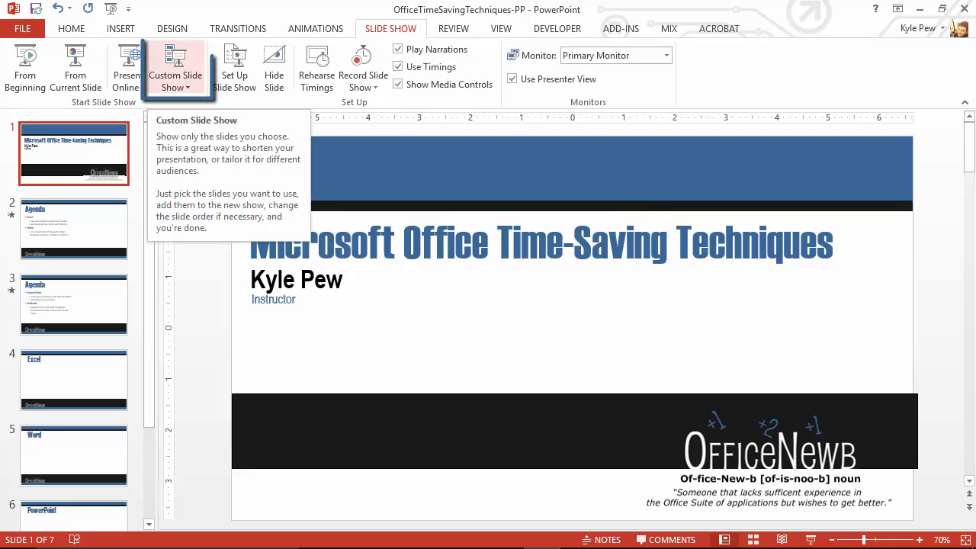
- Bring up the saved custom slide shows available for presenting
left_click(175, 84)
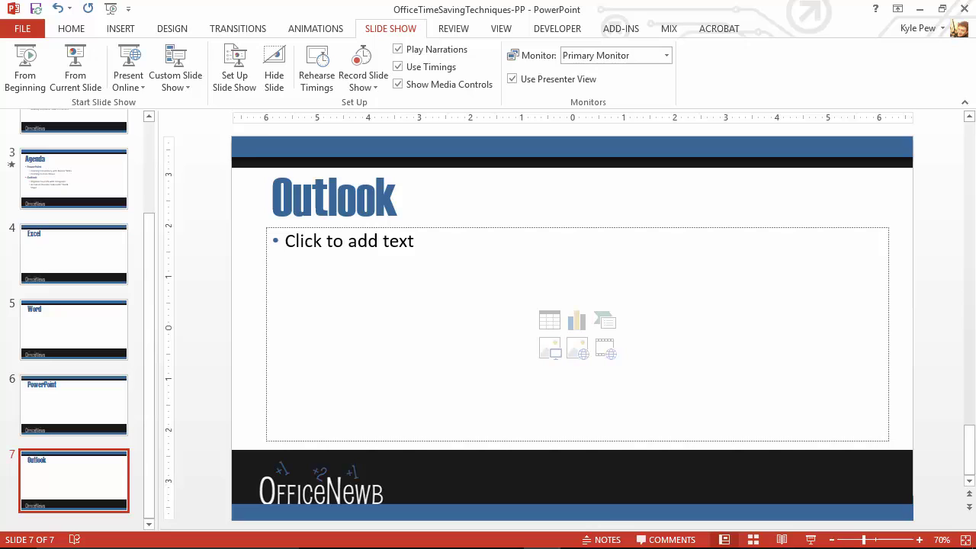
left_click(176, 81)
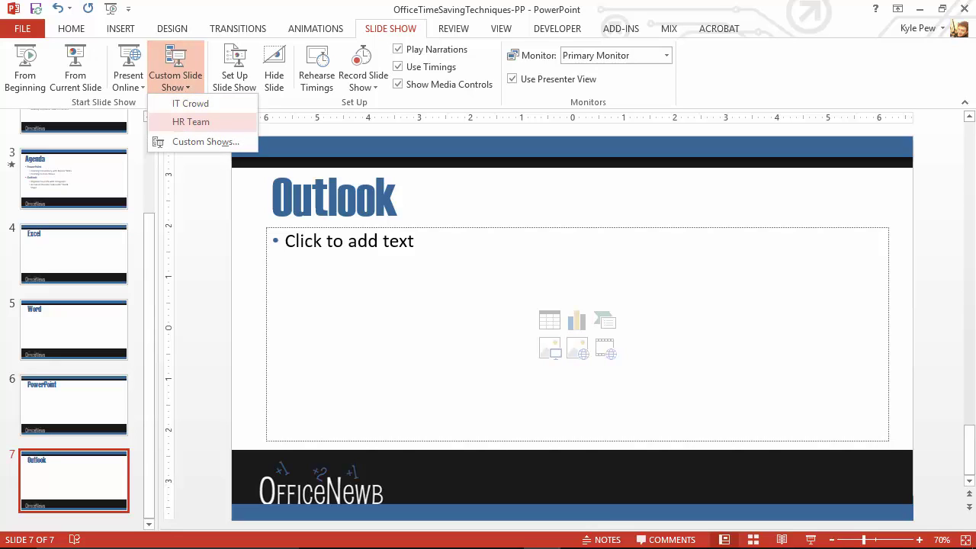